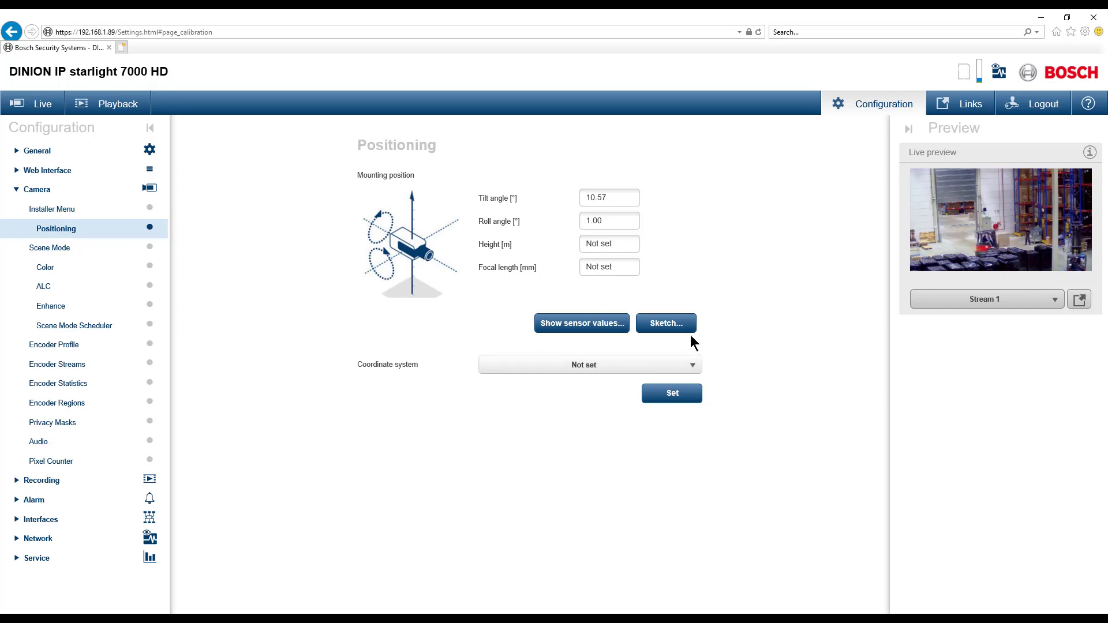
# Step: Open the sketch-based calibration and retrieve the tilt and roll angles from the device
pyautogui.click(672, 327)
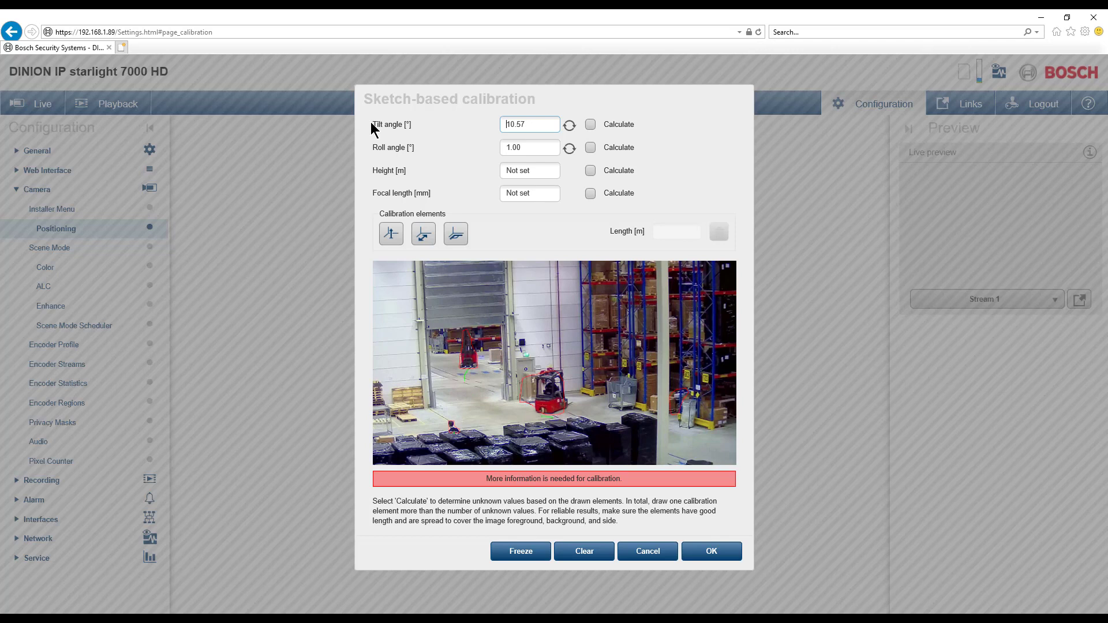
pyautogui.moveTo(373, 125); pyautogui.dragTo(425, 128)
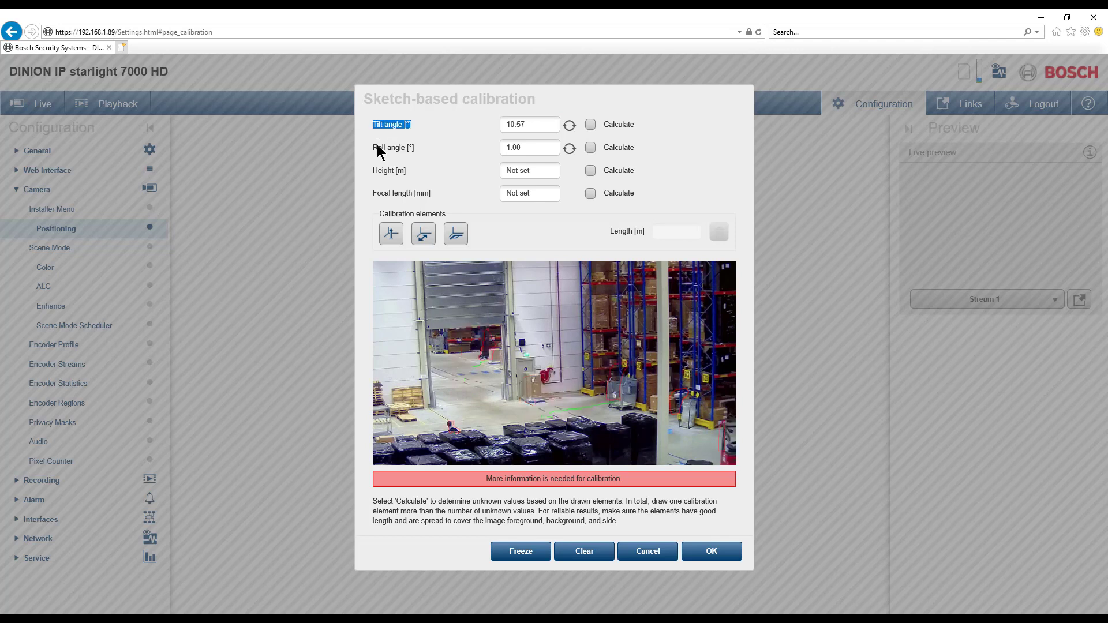
pyautogui.click(428, 147)
pyautogui.click(569, 127)
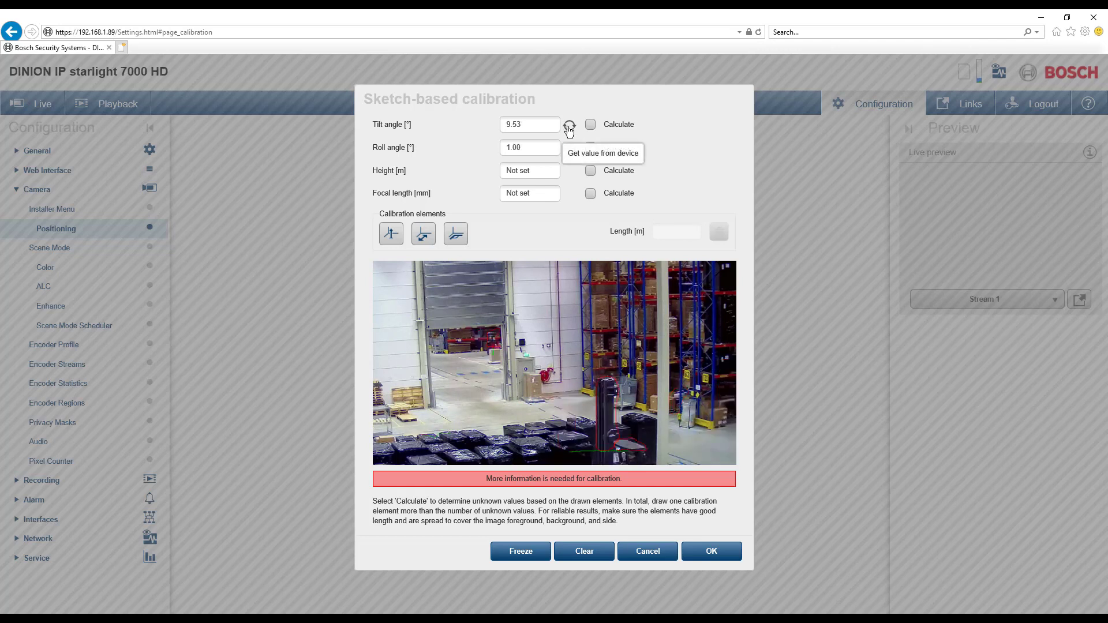
pyautogui.click(570, 149)
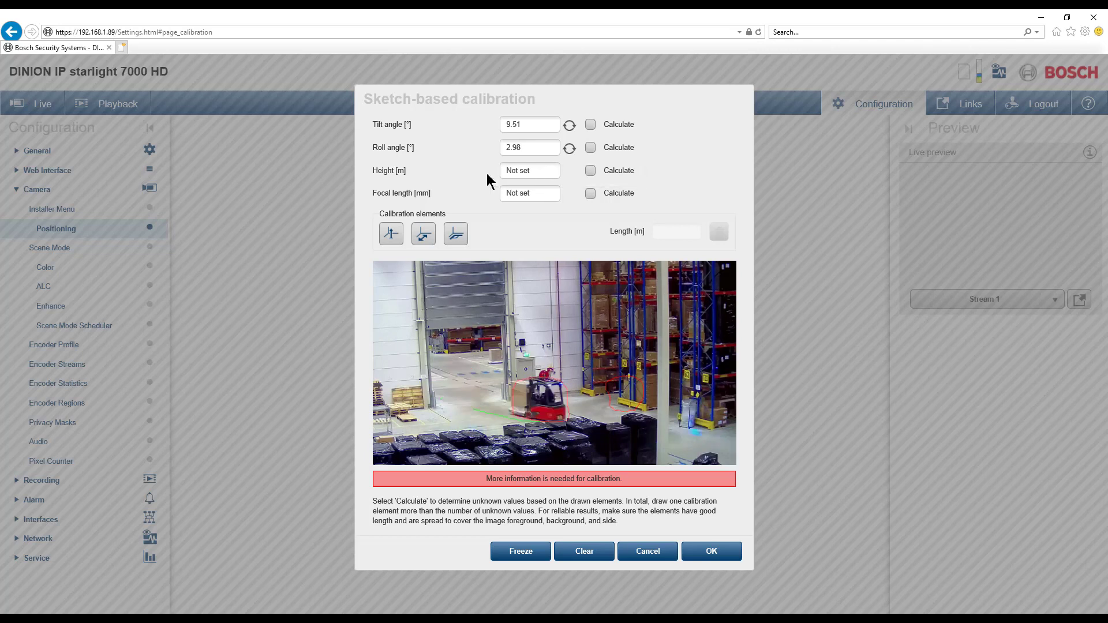
# Step: Set the camera height to 7 m and have the focal length calculated from the calibration elements
pyautogui.moveTo(370, 171); pyautogui.dragTo(409, 175)
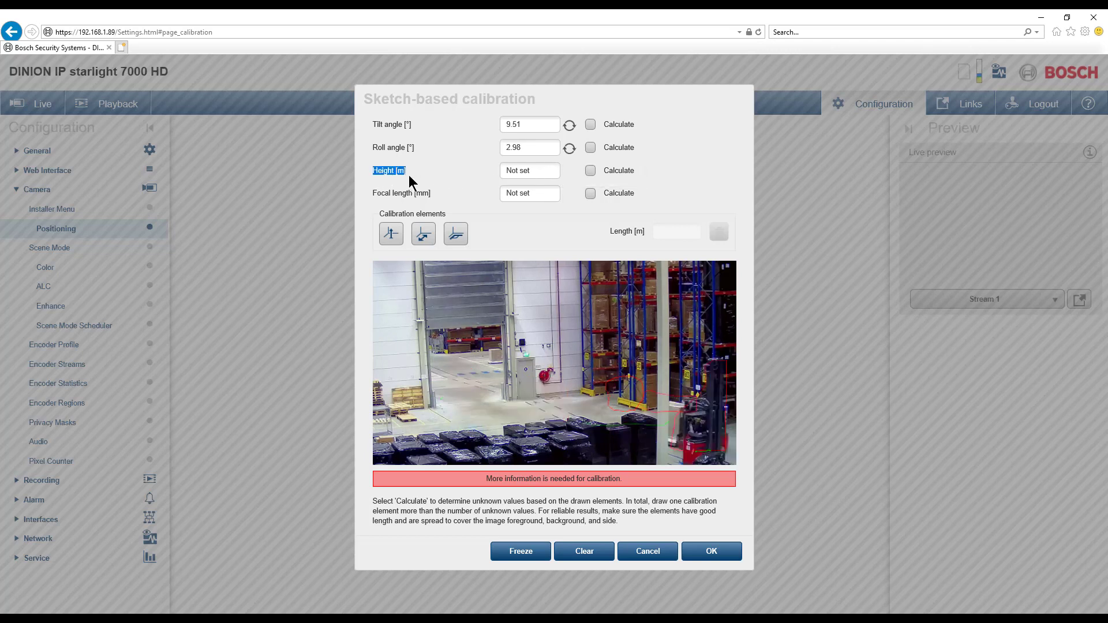
pyautogui.click(537, 172)
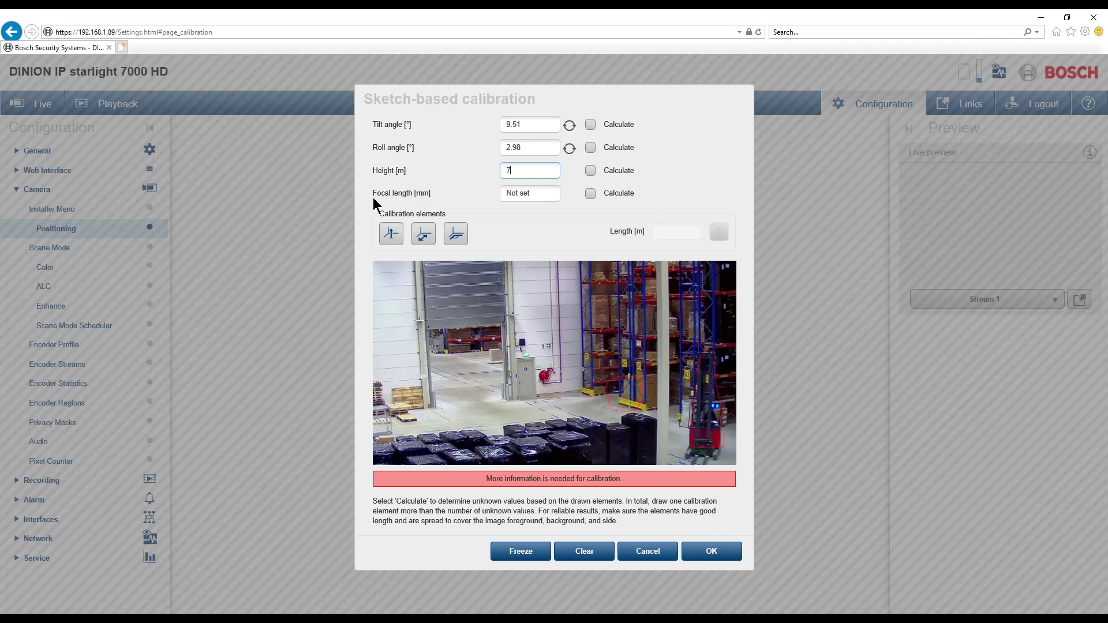
pyautogui.click(590, 194)
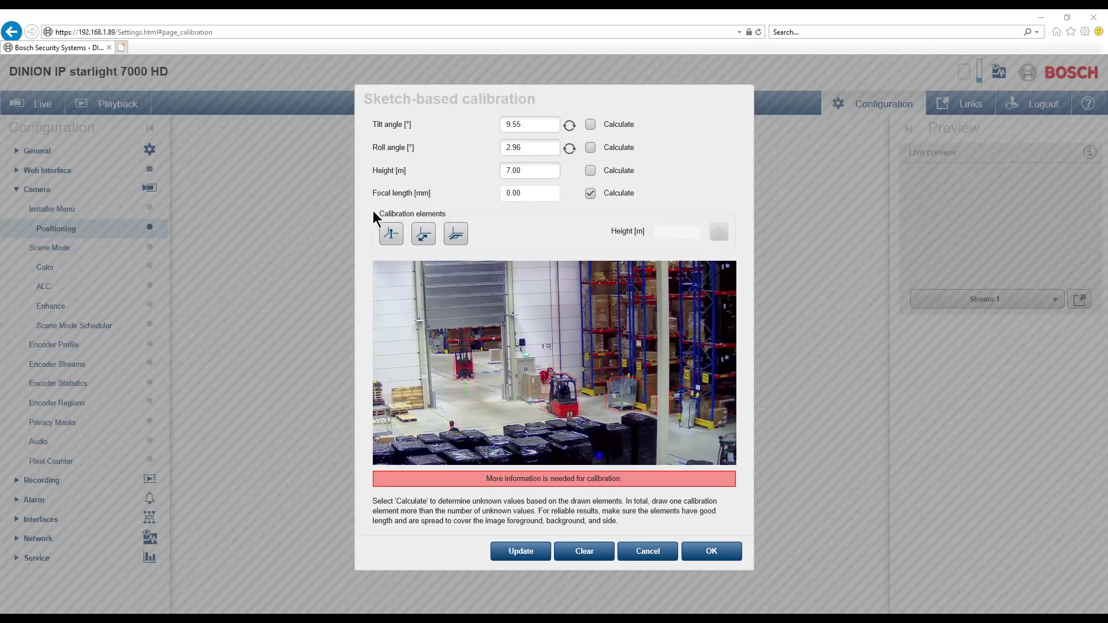
# Step: Add a vertical calibration element from the floor up the cabinet beside the doorway and set its height to 2.4 m
pyautogui.moveTo(372, 210); pyautogui.dragTo(436, 212)
pyautogui.click(395, 239)
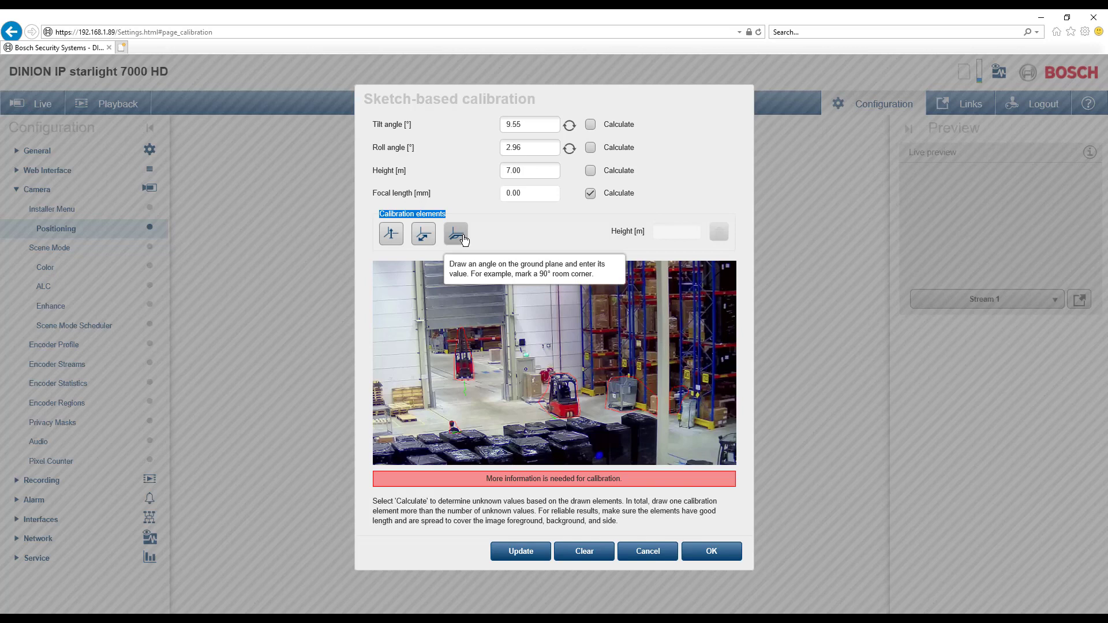
pyautogui.doubleClick(391, 236)
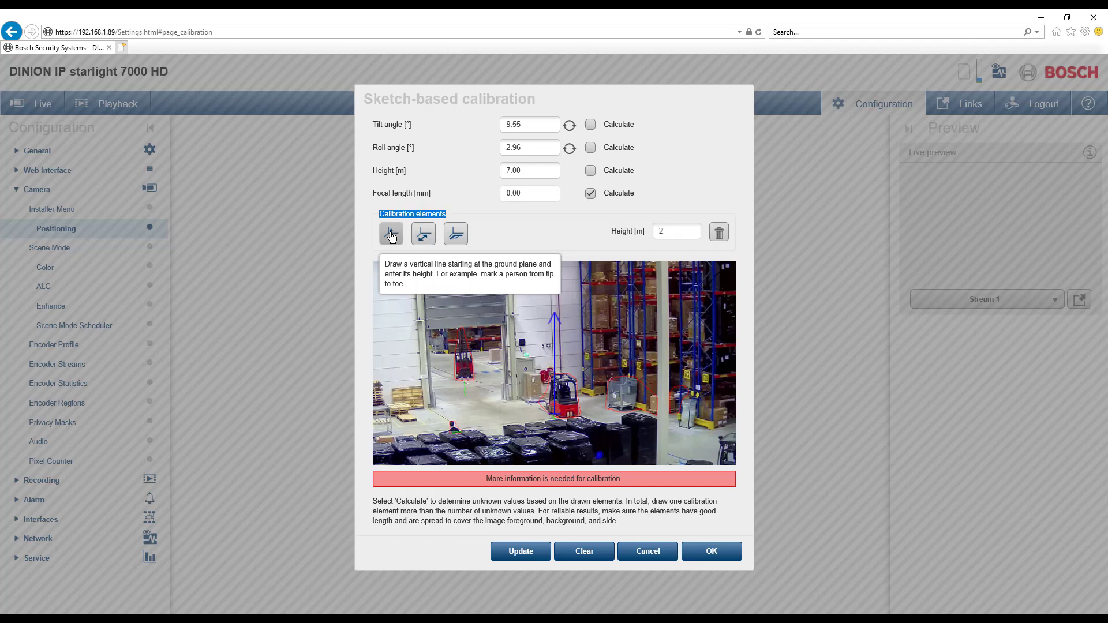
pyautogui.moveTo(555, 385); pyautogui.dragTo(521, 372)
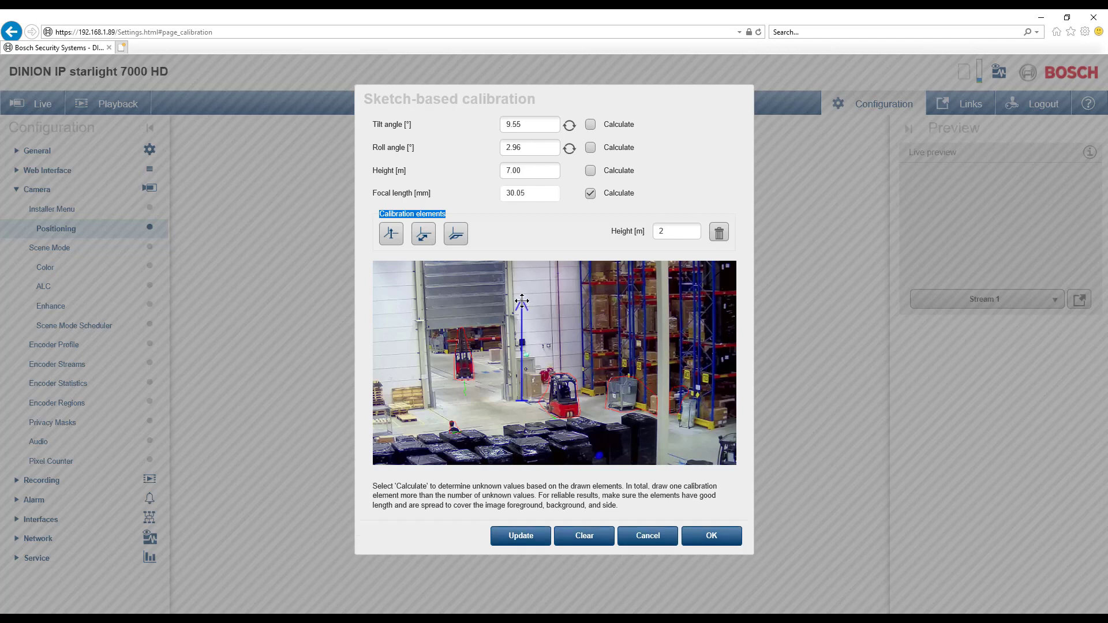
pyautogui.moveTo(521, 301); pyautogui.dragTo(520, 361)
pyautogui.click(672, 230)
pyautogui.write('.4')
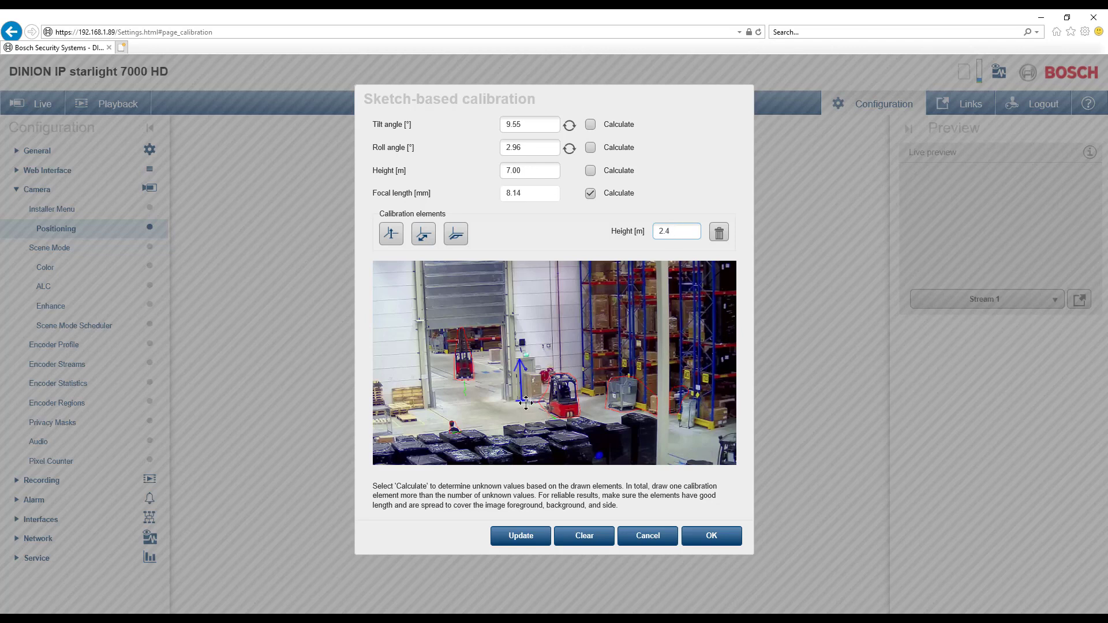
pyautogui.moveTo(523, 401); pyautogui.dragTo(520, 400)
# Step: Add a ground length element across the base of the doorway and set its length to 4.5 m
pyautogui.click(421, 237)
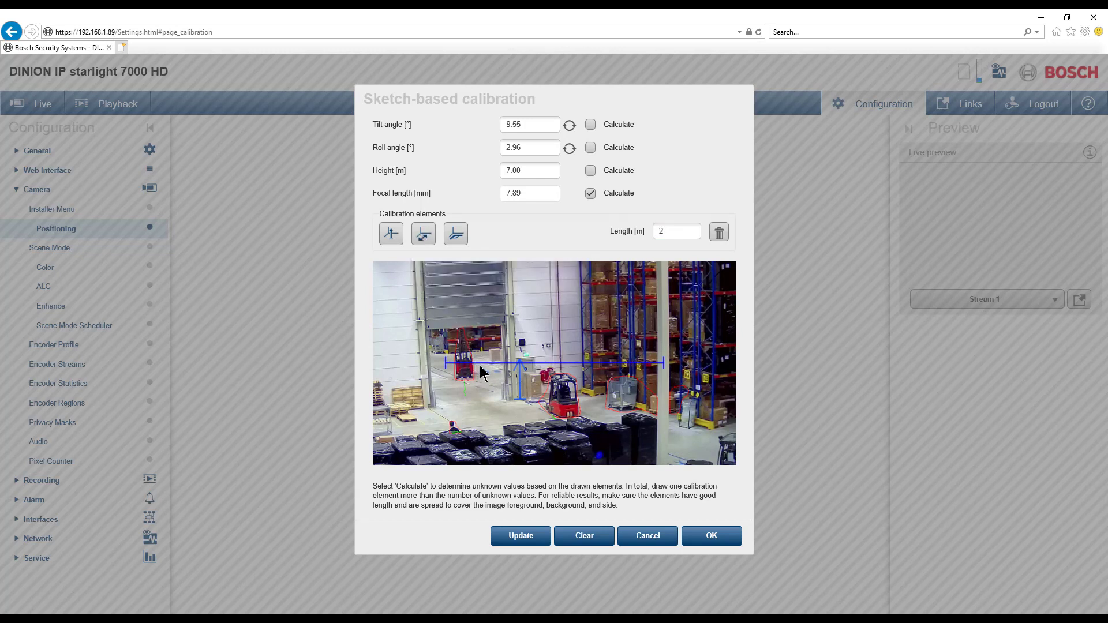
pyautogui.moveTo(480, 362); pyautogui.dragTo(469, 406)
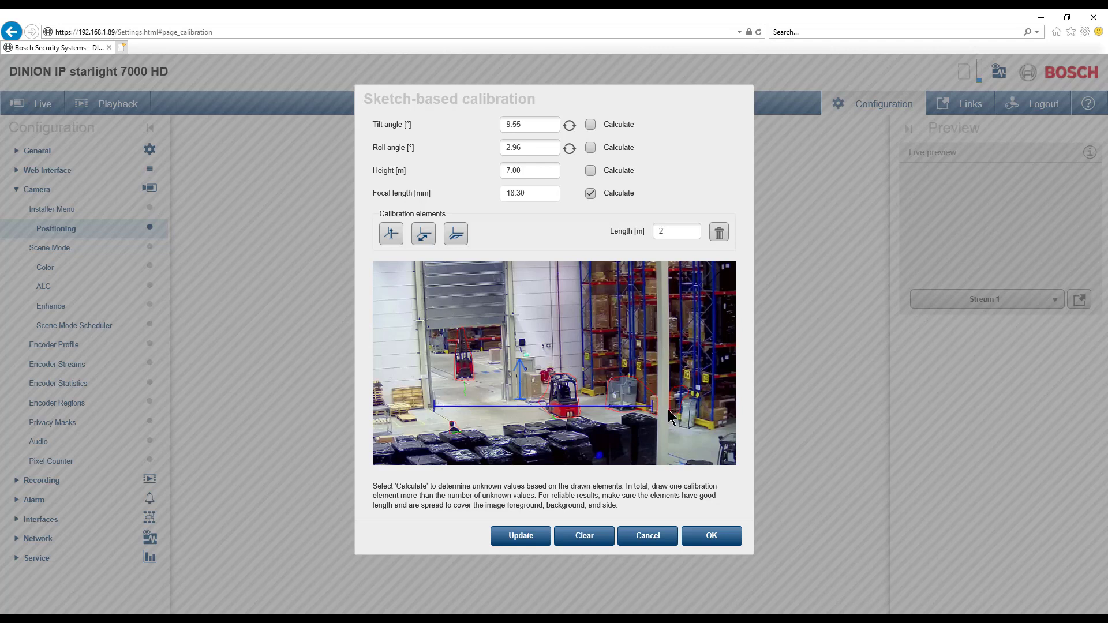
pyautogui.moveTo(616, 407); pyautogui.dragTo(509, 401)
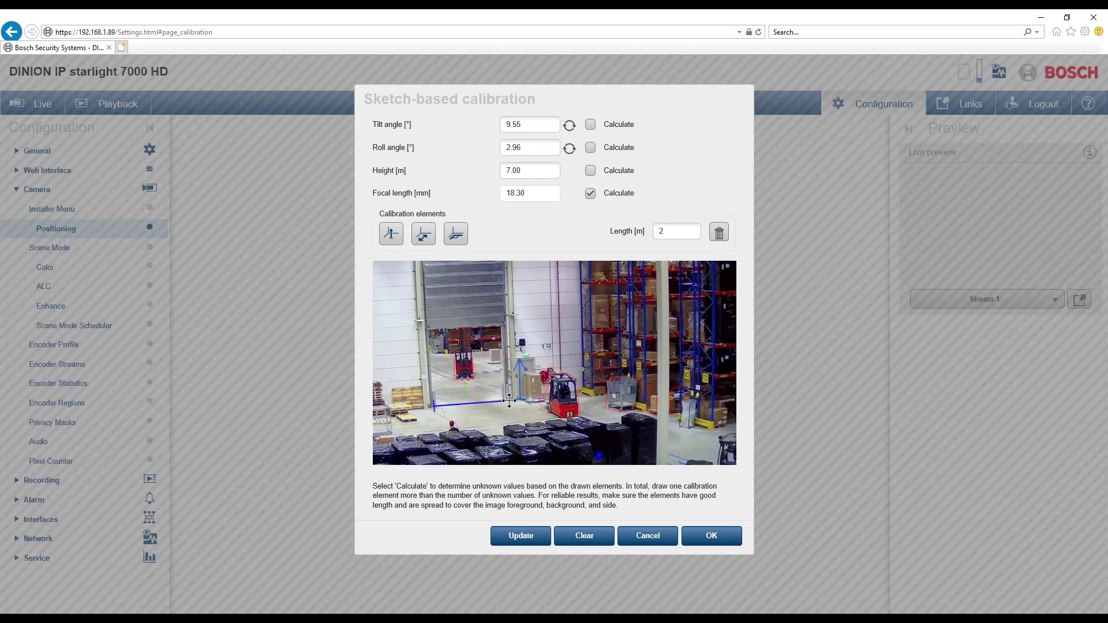
pyautogui.moveTo(510, 400); pyautogui.dragTo(509, 400)
pyautogui.click(672, 232)
pyautogui.press('BackSpace')
pyautogui.write('4.5')
# Step: Add a 90° ground angle element with its corner on the floor between the pallets and the doorway
pyautogui.click(456, 234)
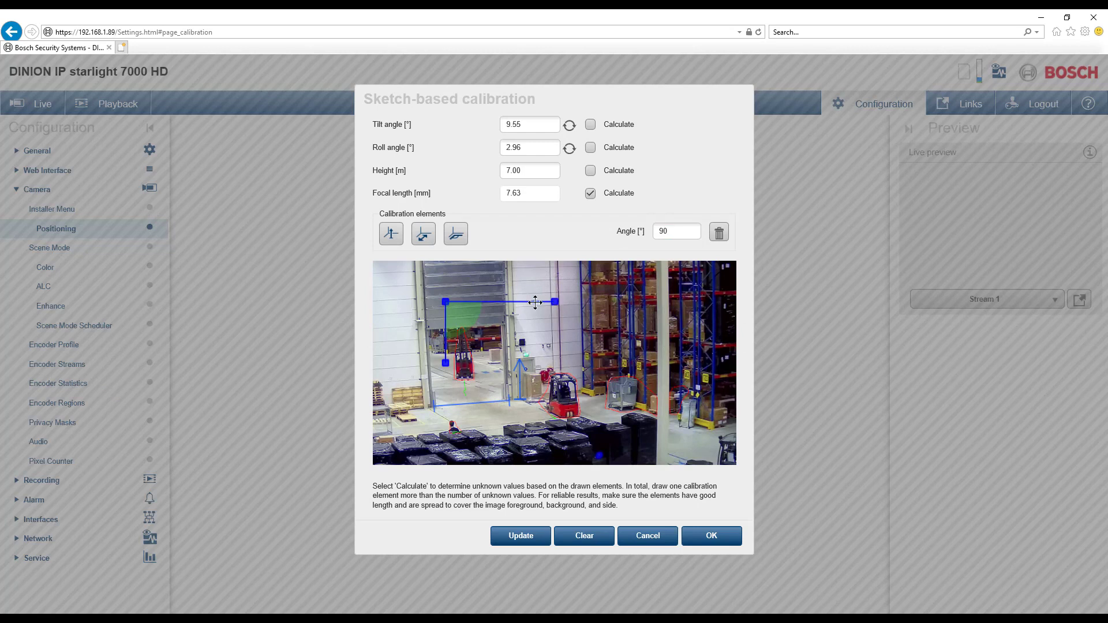
pyautogui.moveTo(445, 302); pyautogui.dragTo(425, 423)
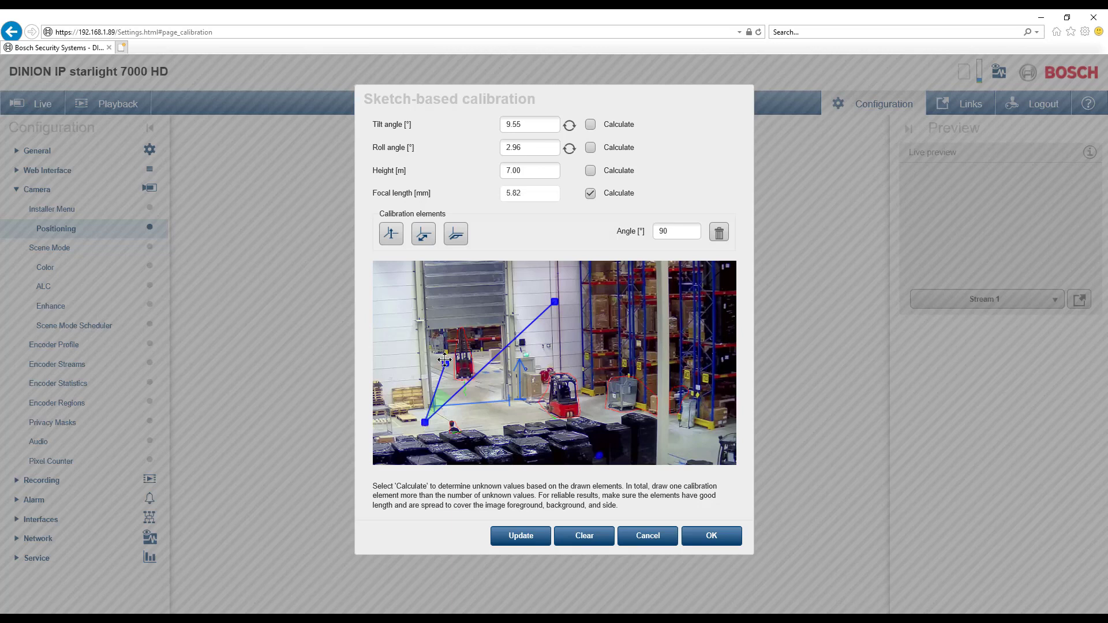
pyautogui.moveTo(445, 363); pyautogui.dragTo(408, 407)
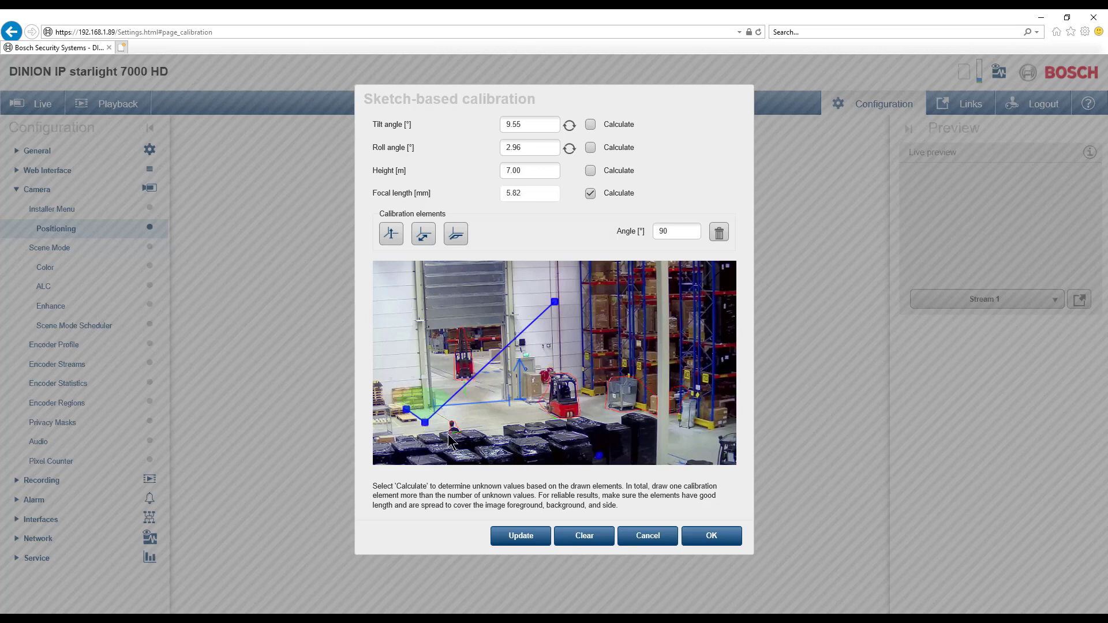
pyautogui.moveTo(426, 422); pyautogui.dragTo(425, 424)
pyautogui.moveTo(554, 302); pyautogui.dragTo(451, 422)
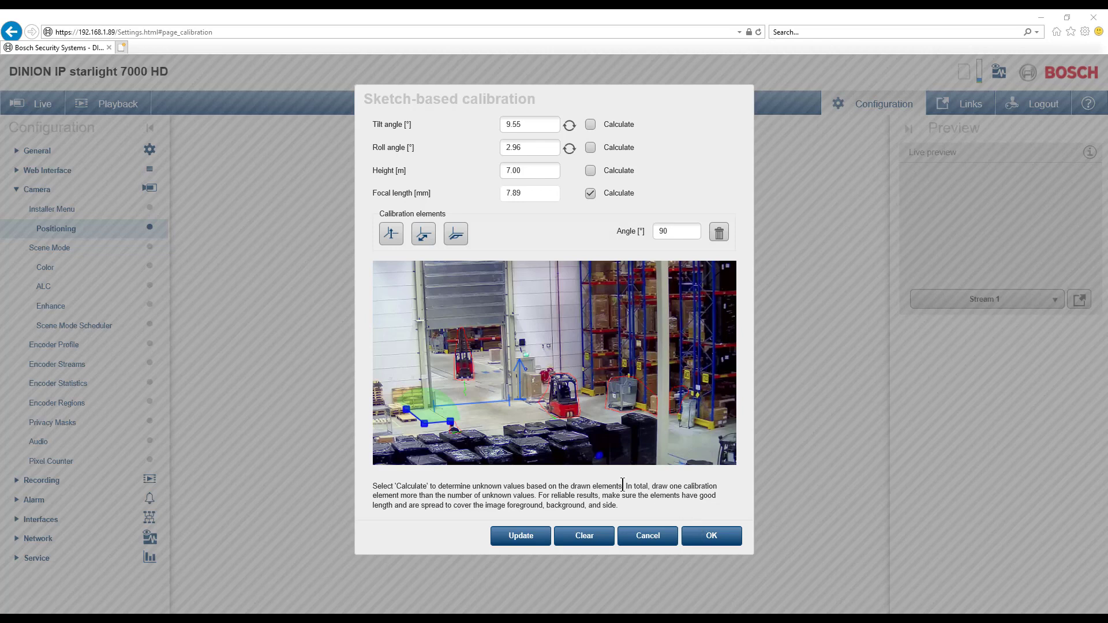
# Step: Review the calculated focal length and accept the sketch-based calibration for the camera's mounting position
pyautogui.moveTo(626, 486); pyautogui.dragTo(536, 497)
pyautogui.moveTo(368, 193); pyautogui.dragTo(418, 200)
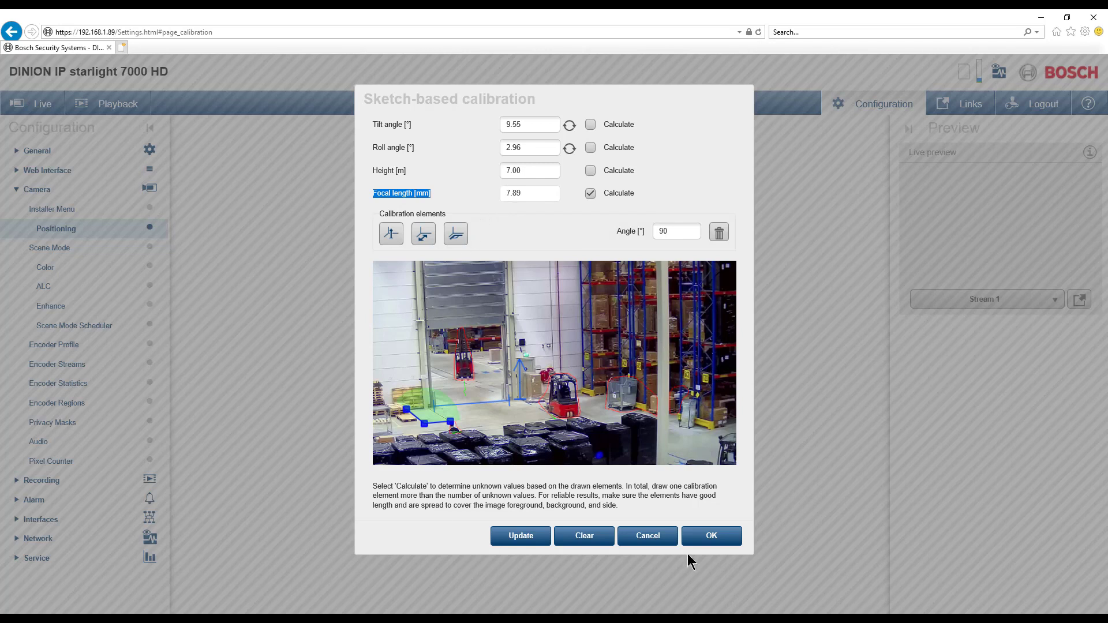
pyautogui.click(720, 537)
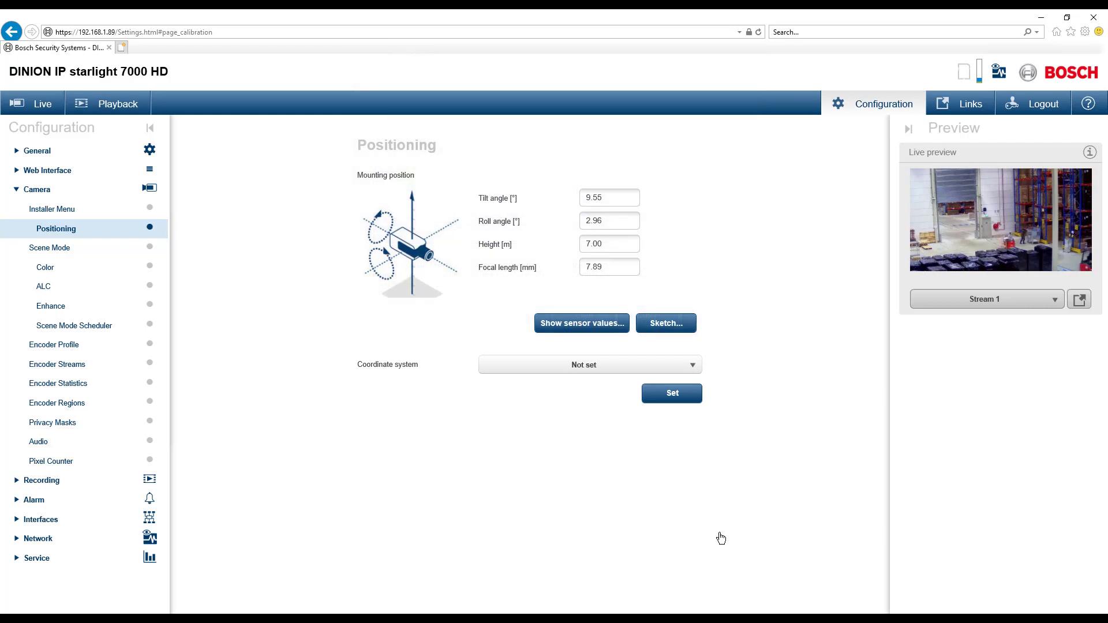